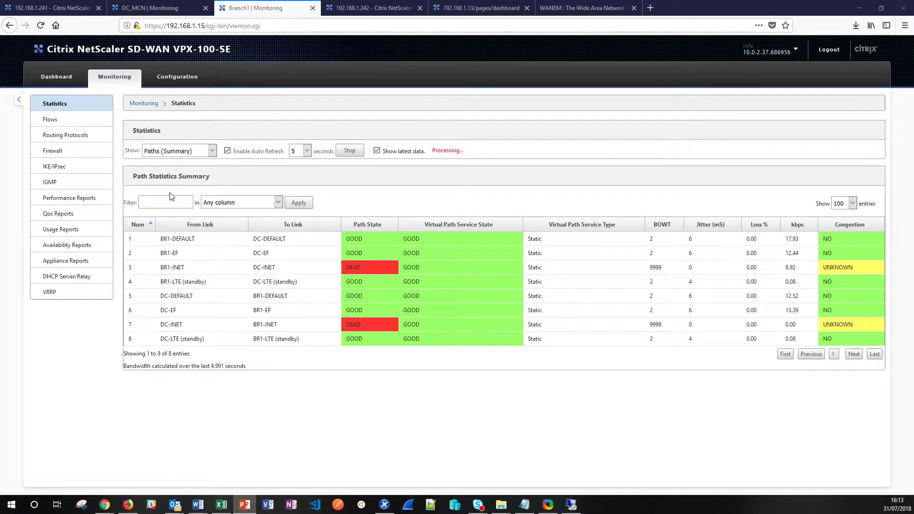
- View the DC_MCN path statistics with both INET paths DEAD, then bring the remote desktop session forward
click(150, 8)
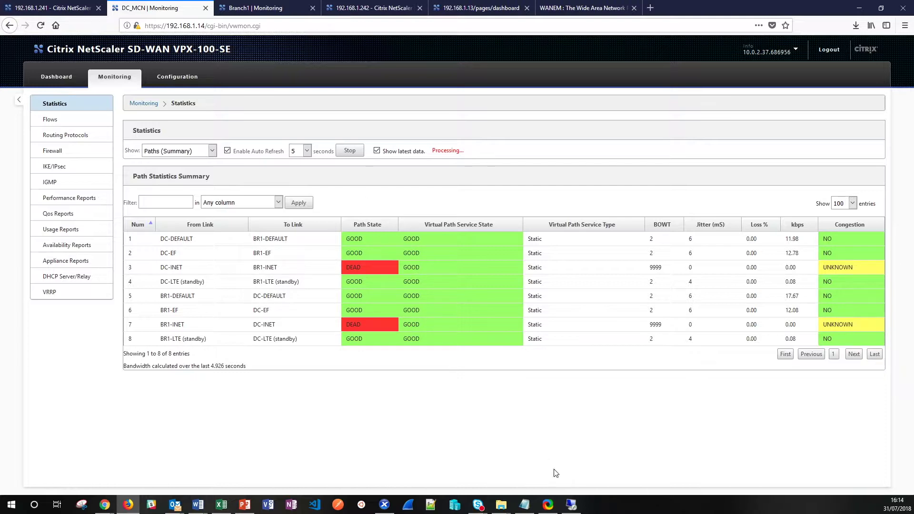
click(571, 505)
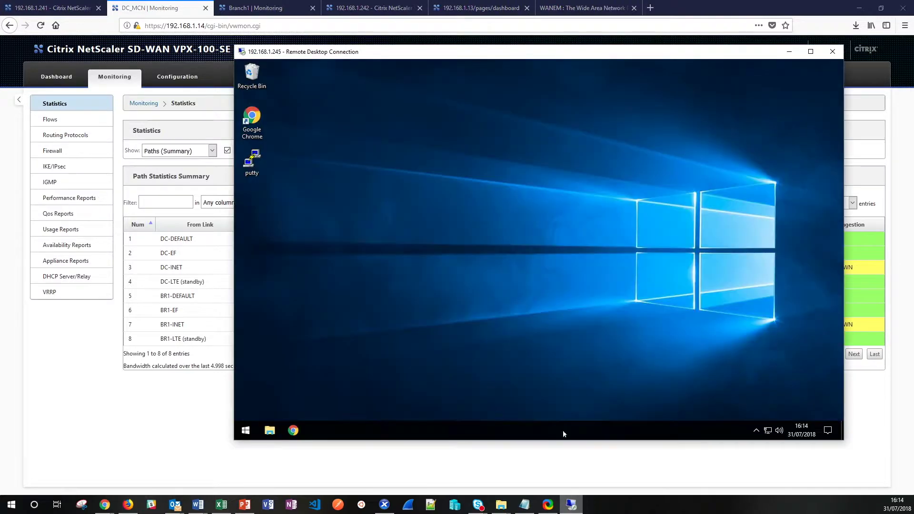
- In the remote desktop's Chrome, load 10.0.0.10 and start downloading the 800MB (ISO) file
drag(426, 55, 413, 71)
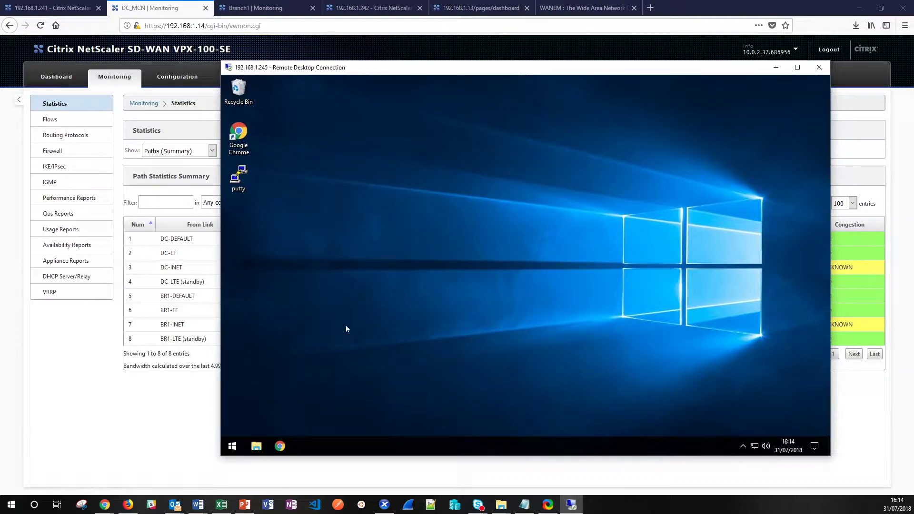
click(280, 446)
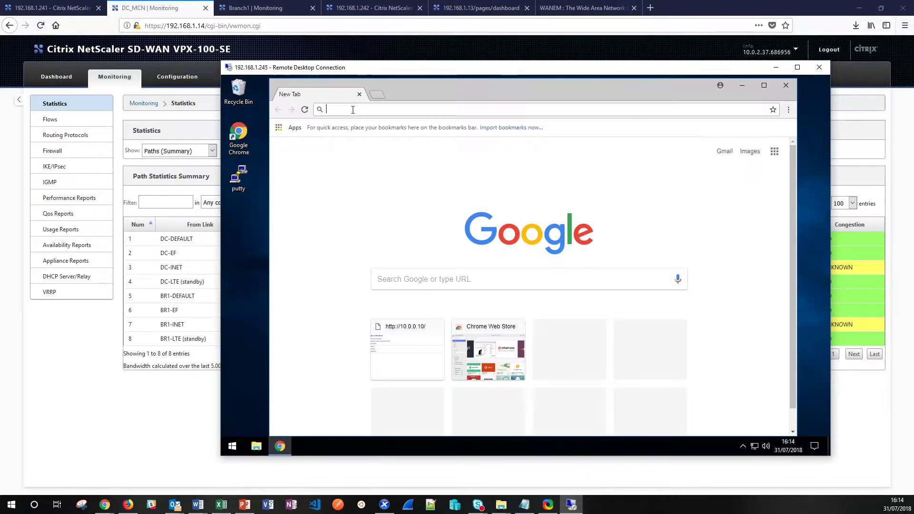
text(10.0.0.10)
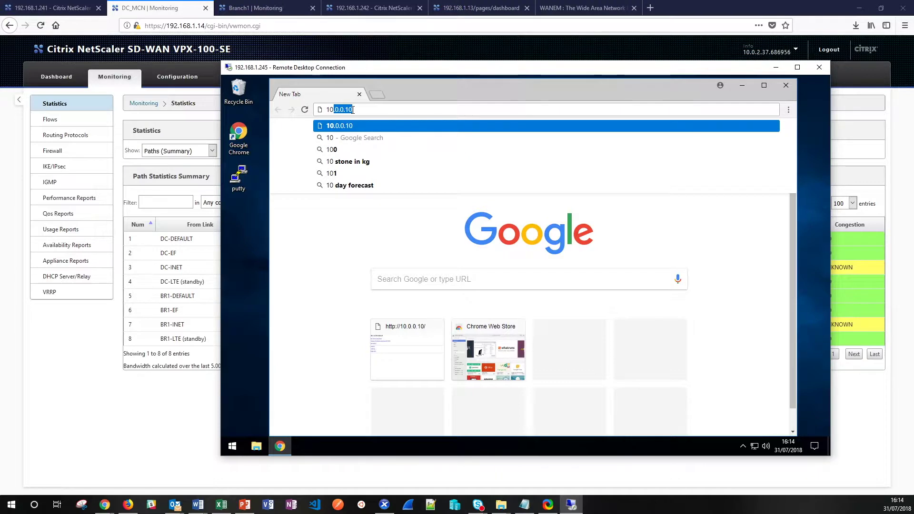
key(Return)
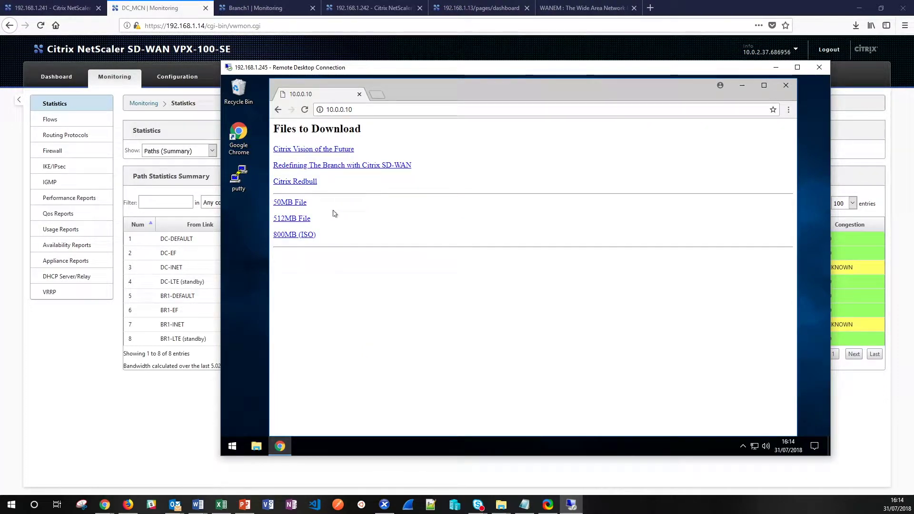
click(286, 238)
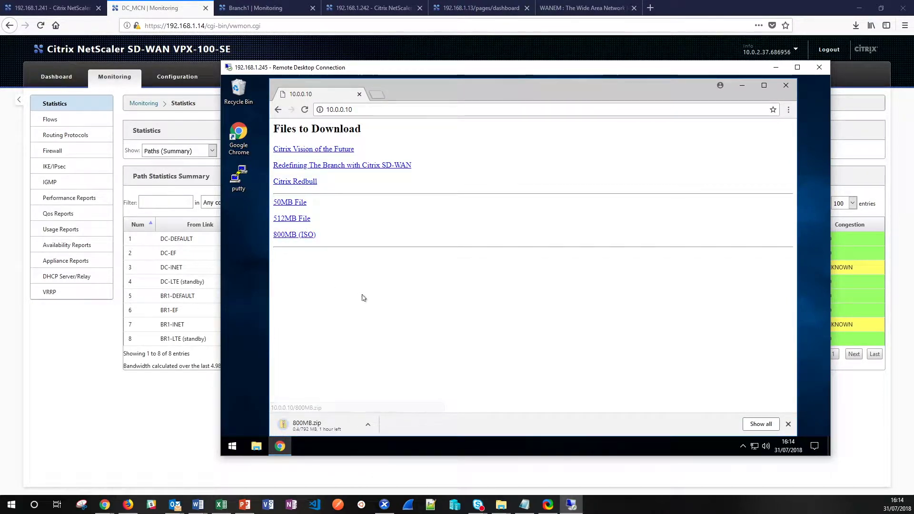
- Follow 800MB.zip on Chrome's Downloads page, then return to the local statistics and WAN optimizer dashboard
click(788, 110)
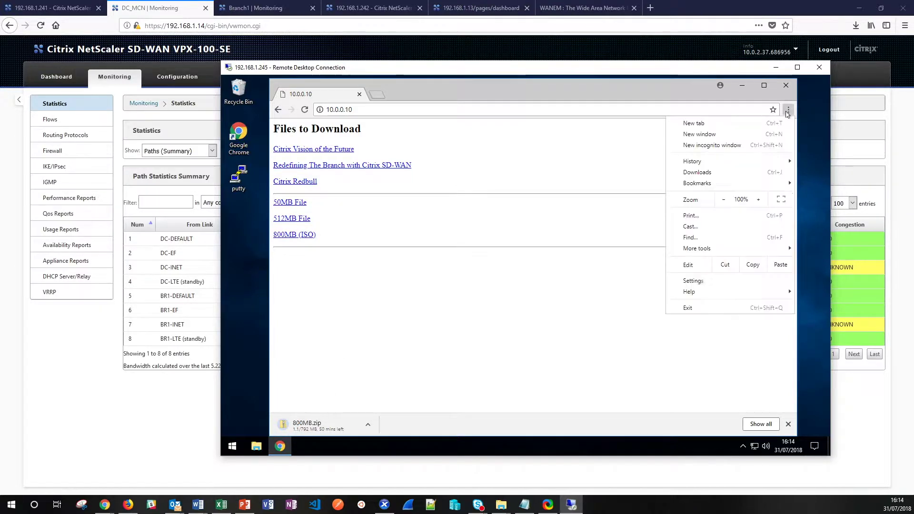
click(692, 173)
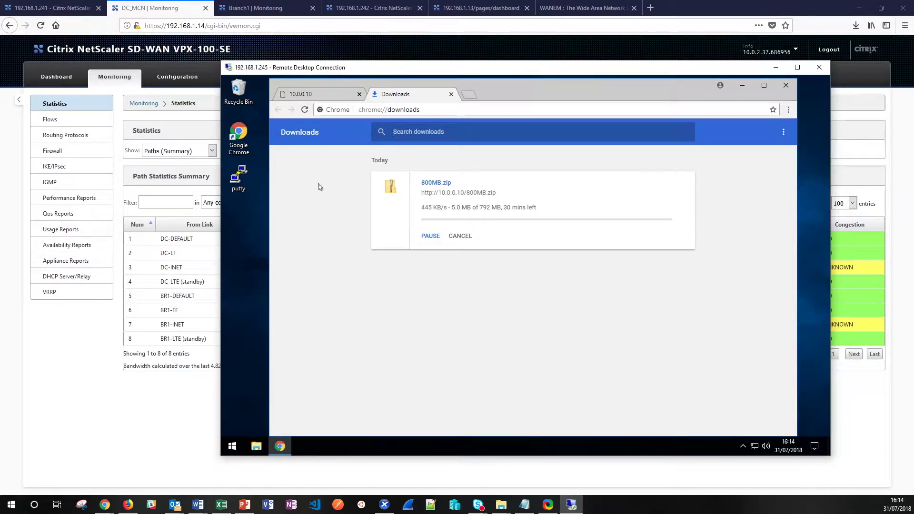
drag(604, 74, 460, 79)
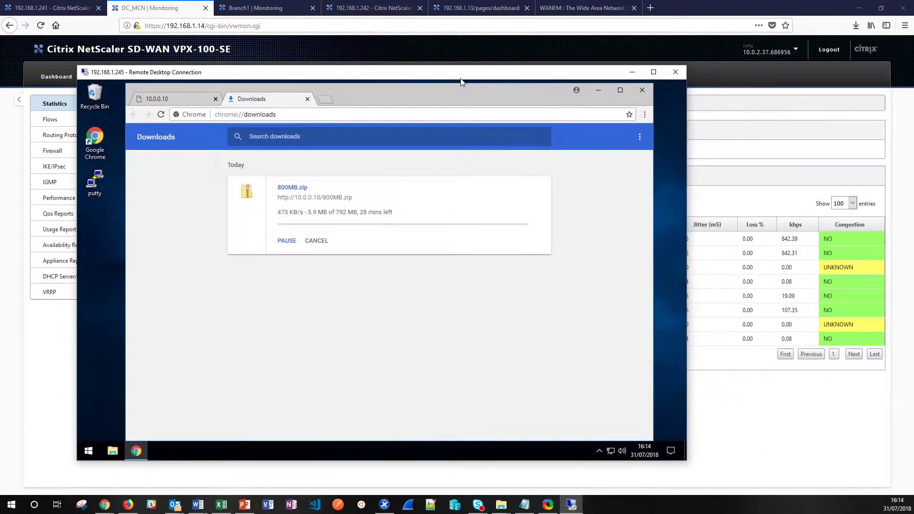
click(748, 195)
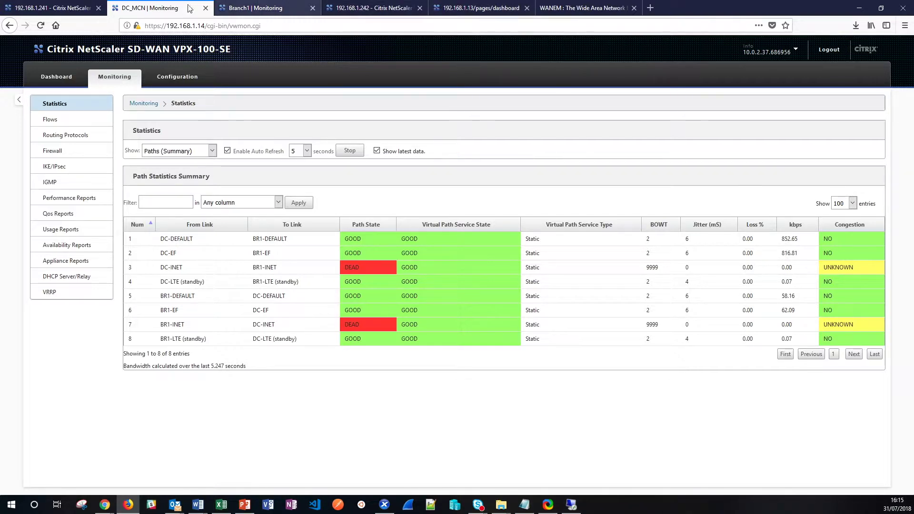
click(67, 8)
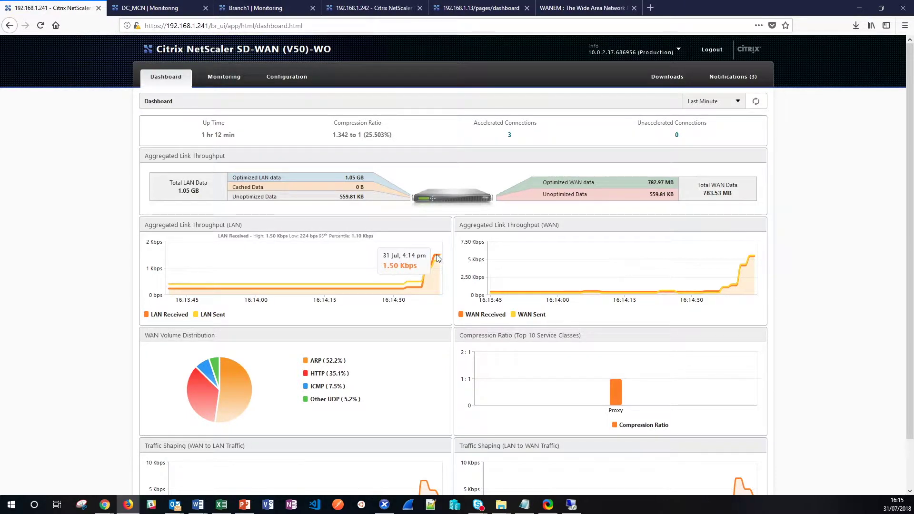
- Refresh the 192.168.1.241 WAN optimizer dashboard, check the remote download, then go to the WANem settings
click(757, 102)
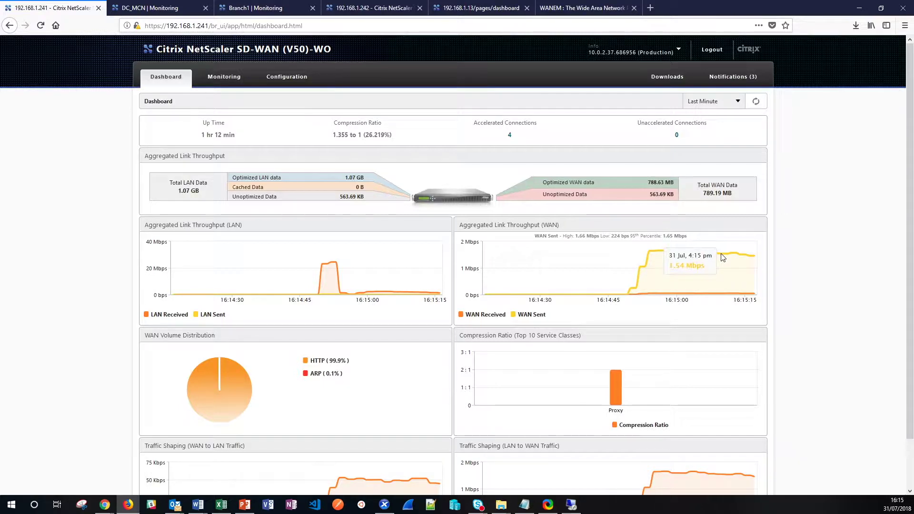
click(572, 505)
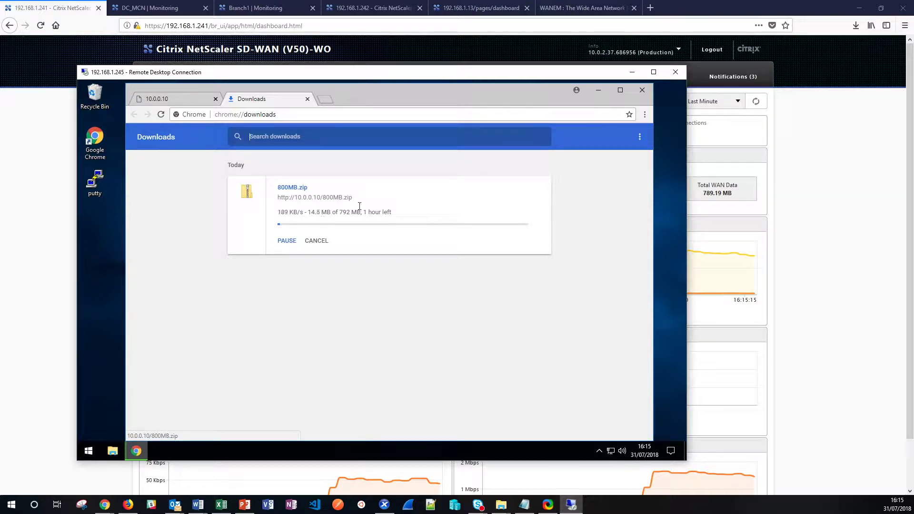
click(487, 142)
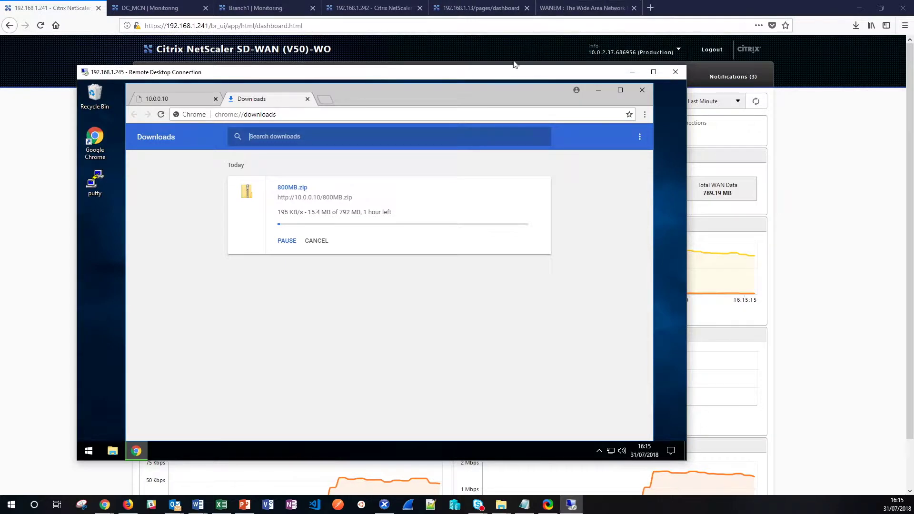
drag(483, 76, 564, 354)
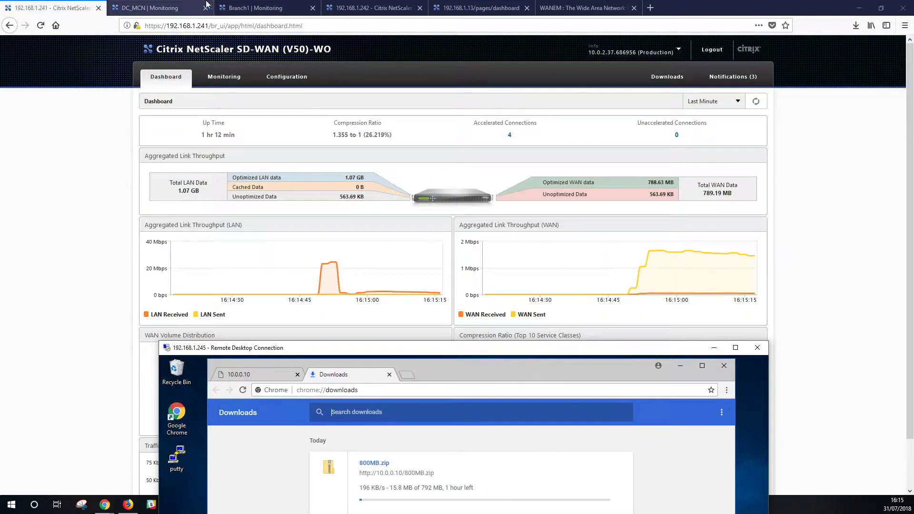
click(148, 7)
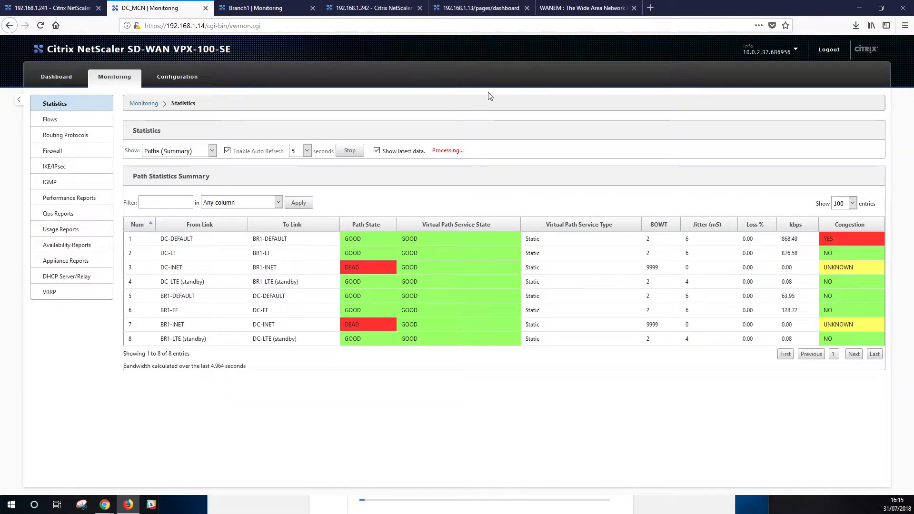
click(581, 7)
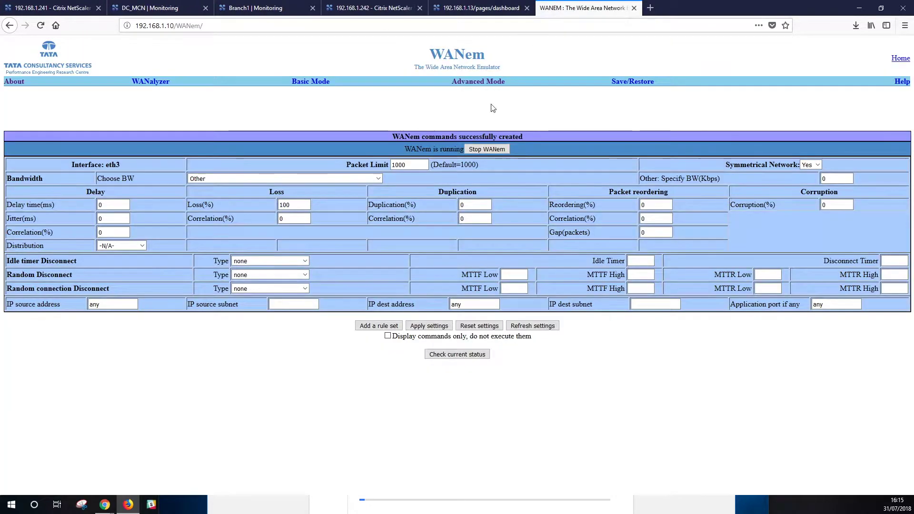
- Set WANem's eth3 Loss(%) from 100 to 0, apply it, and confirm all eight paths read GOOD
double_click(291, 204)
text(0)
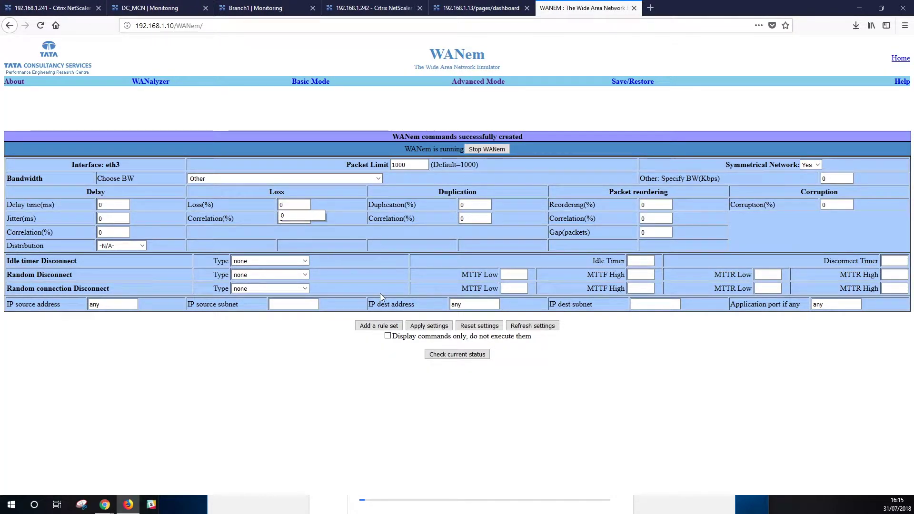
click(402, 304)
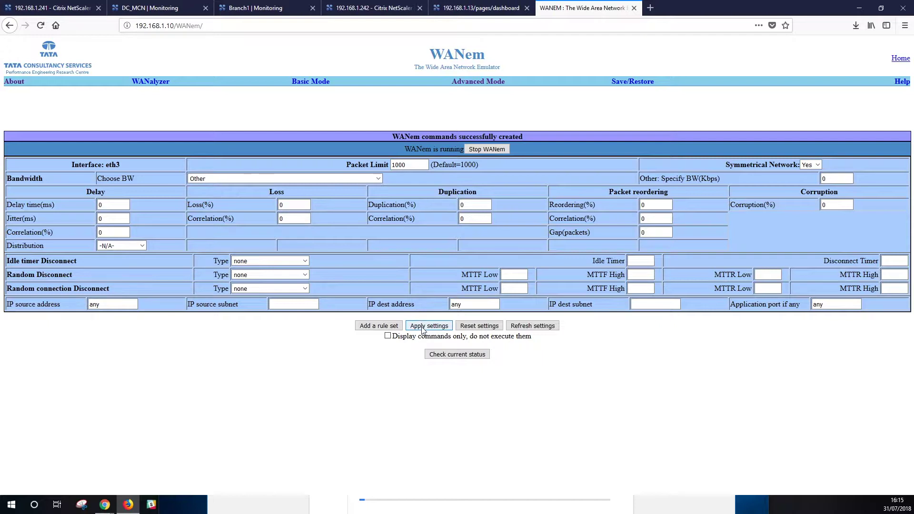
click(422, 328)
click(150, 7)
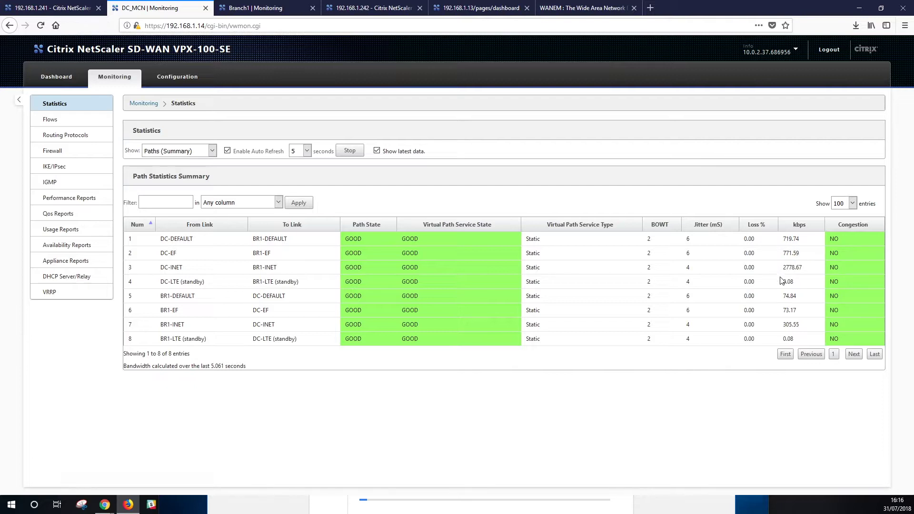
click(657, 505)
- Compare the 800MB.zip download progress, reaching 57.6 of 792 MB, against the all-GOOD path table
drag(507, 341, 534, 90)
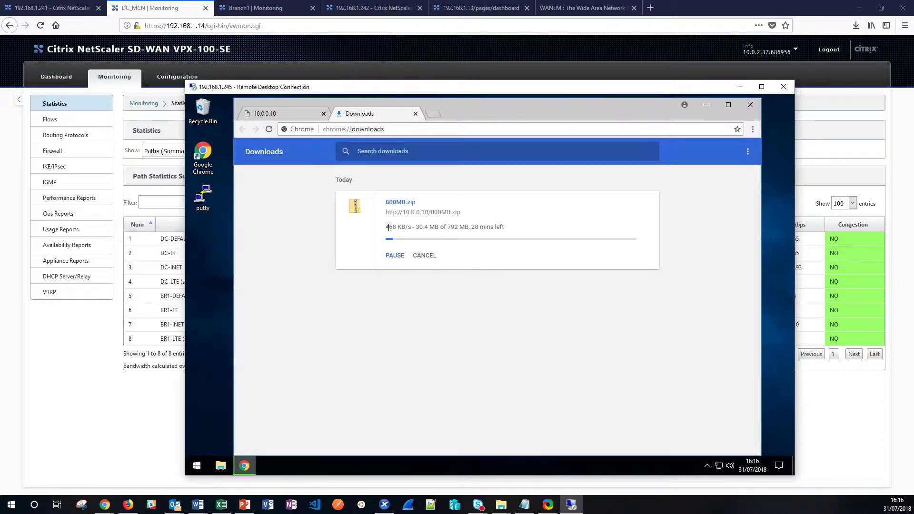
drag(456, 91, 430, 287)
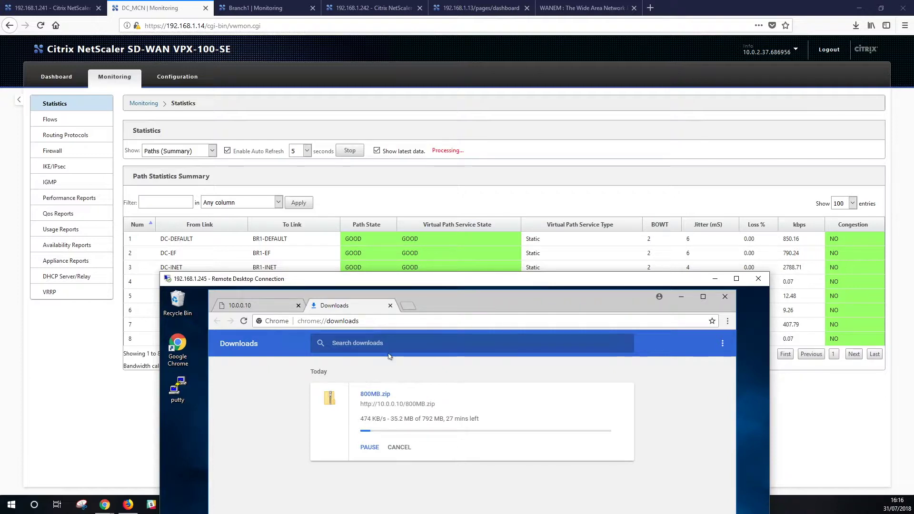
drag(435, 281, 439, 300)
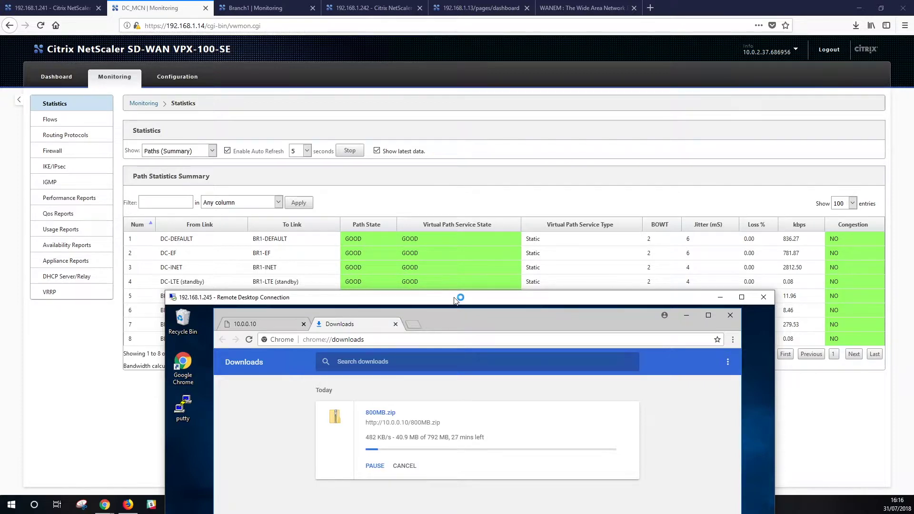
drag(452, 304, 488, 91)
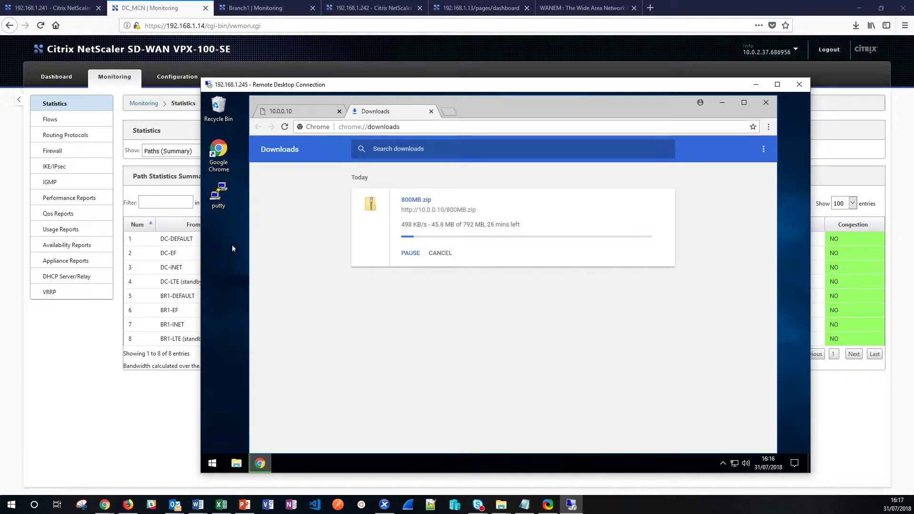
drag(405, 85, 400, 305)
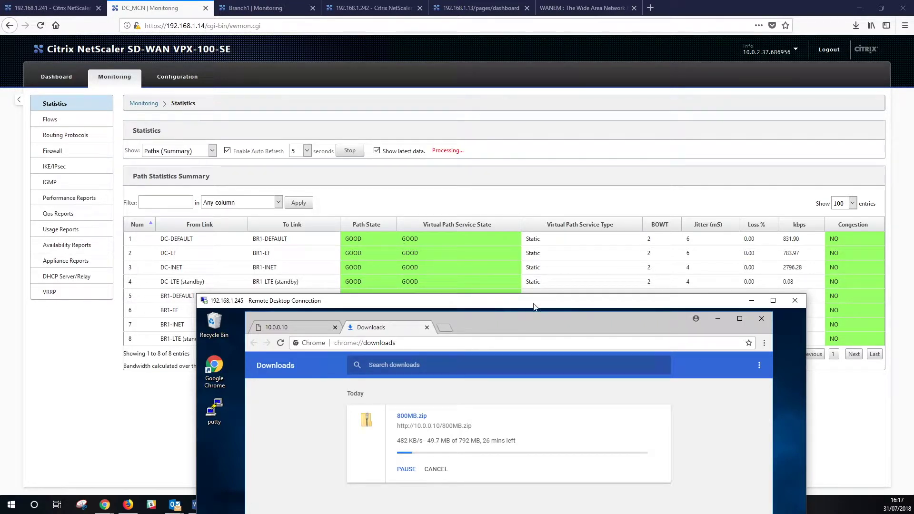
drag(537, 305, 544, 90)
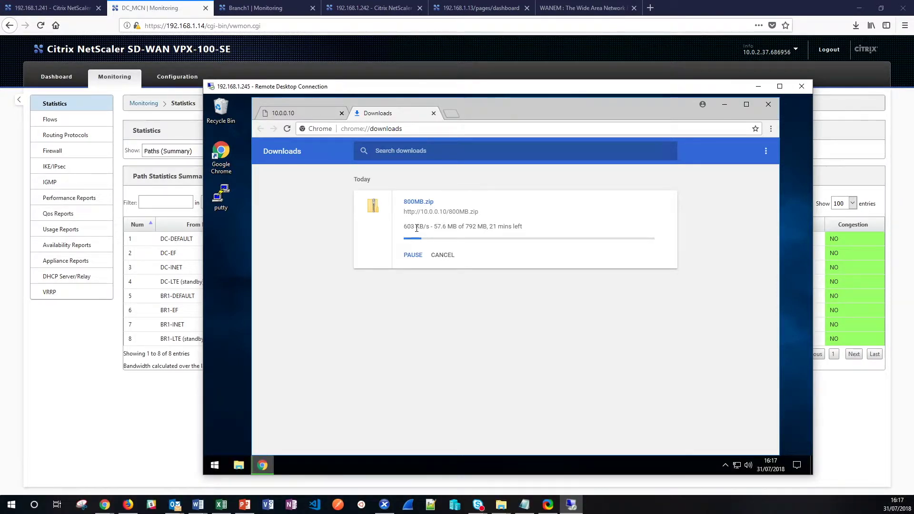
- In WANem's advanced mode, choose interface eth1 and start editing its rules
click(565, 12)
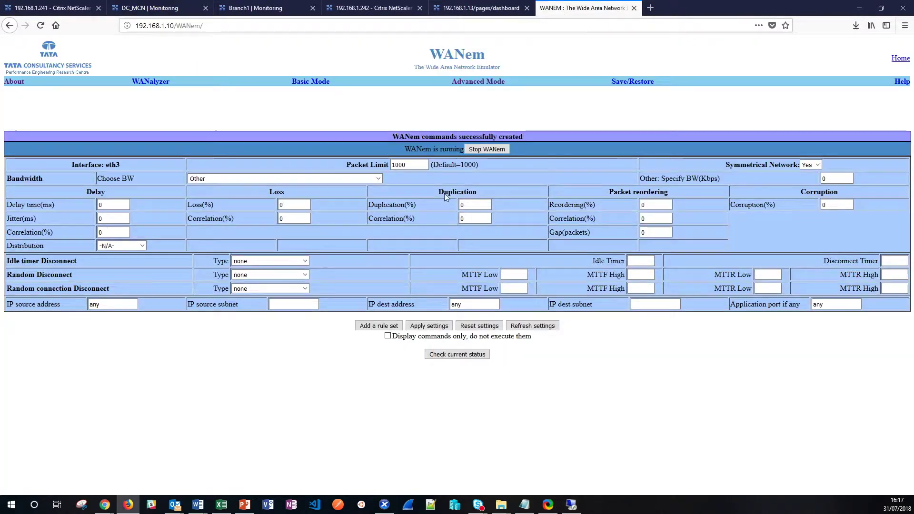
click(482, 85)
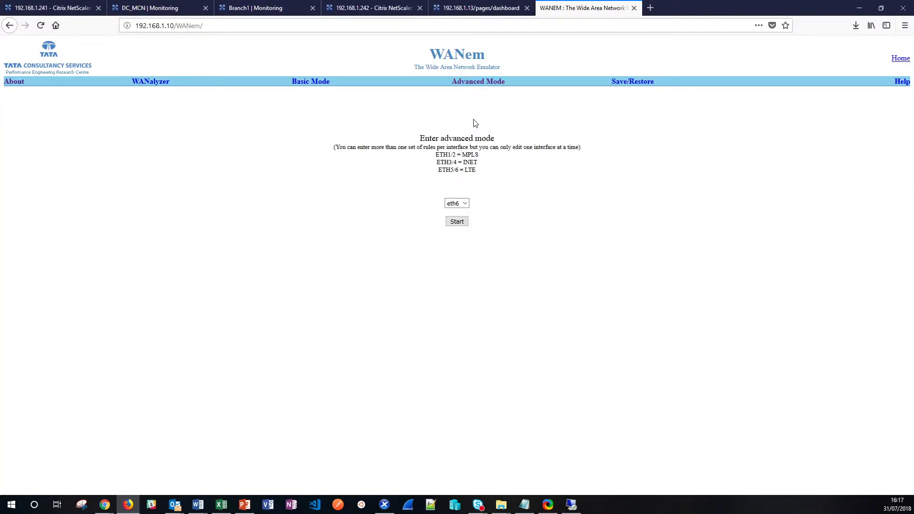
click(452, 203)
click(451, 270)
click(457, 221)
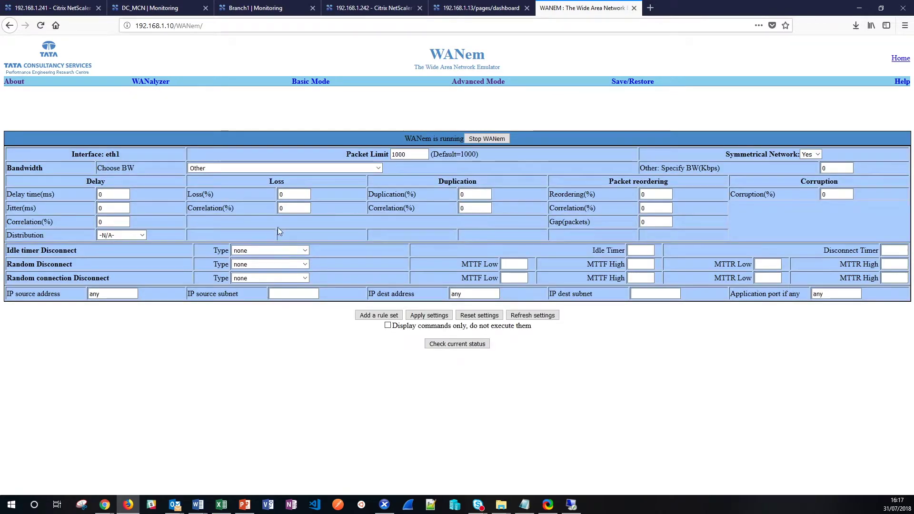
- Apply 100% packet loss on eth1 and check the DEFAULT and EF paths now DEAD
double_click(294, 194)
text(1)
click(286, 205)
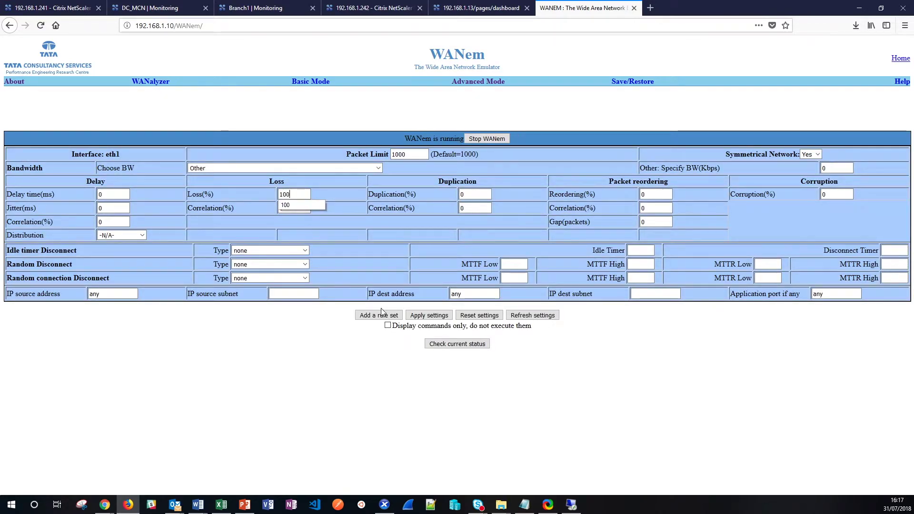
click(420, 316)
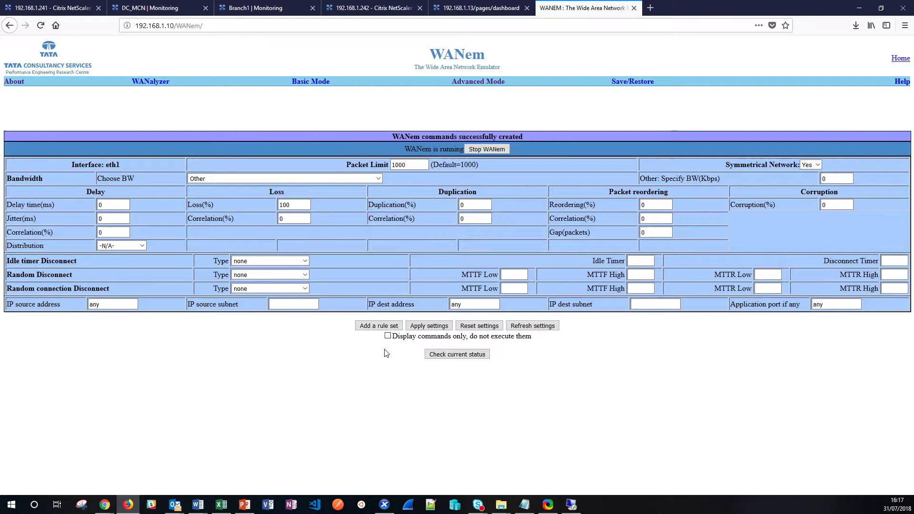
click(149, 8)
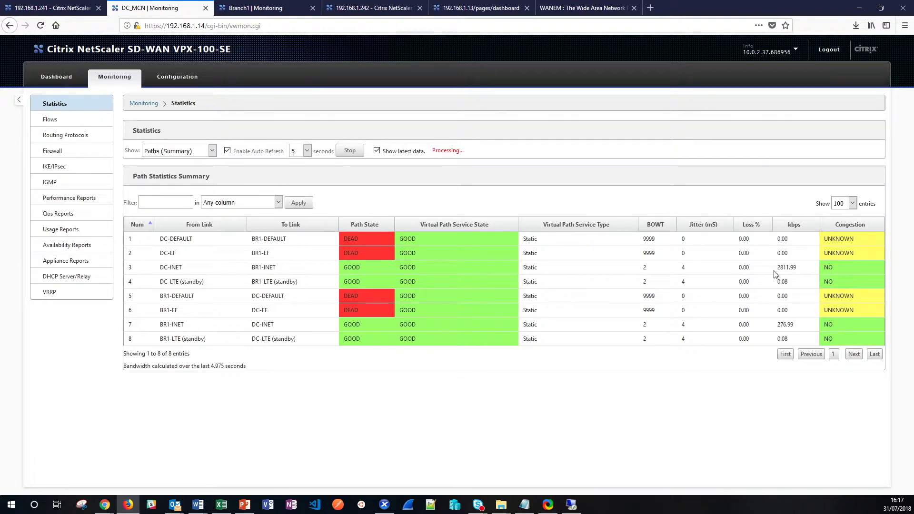
- Bring the remote 800MB.zip download over the path statistics and note its current speed
mouse_move(573, 507)
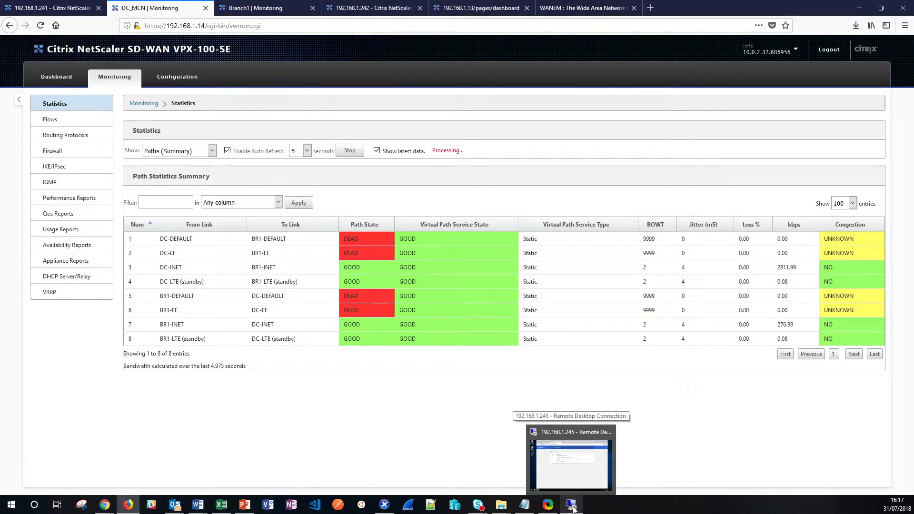
click(572, 506)
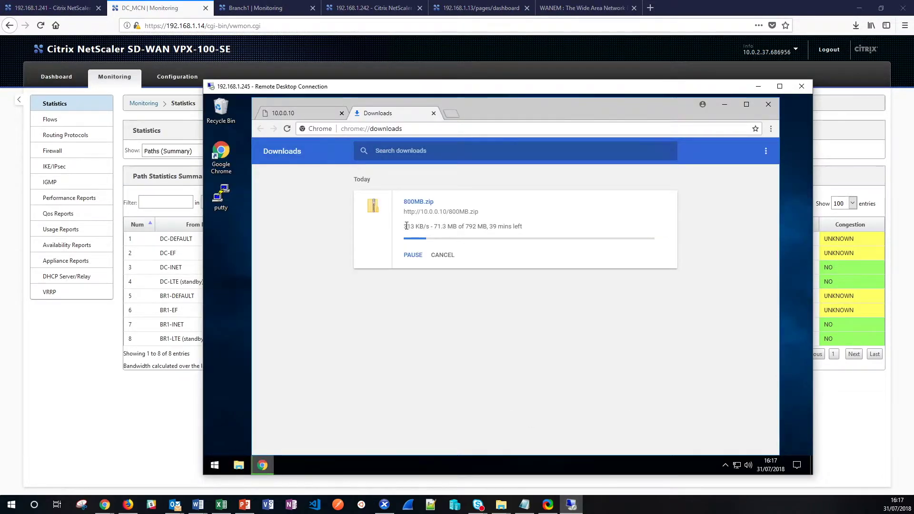
drag(406, 226, 413, 226)
click(536, 9)
- Lower WANem's Loss(%) from 100 to 70, apply it, and see BR1-DEFAULT and BR1-EF turn BAD
drag(308, 204, 268, 205)
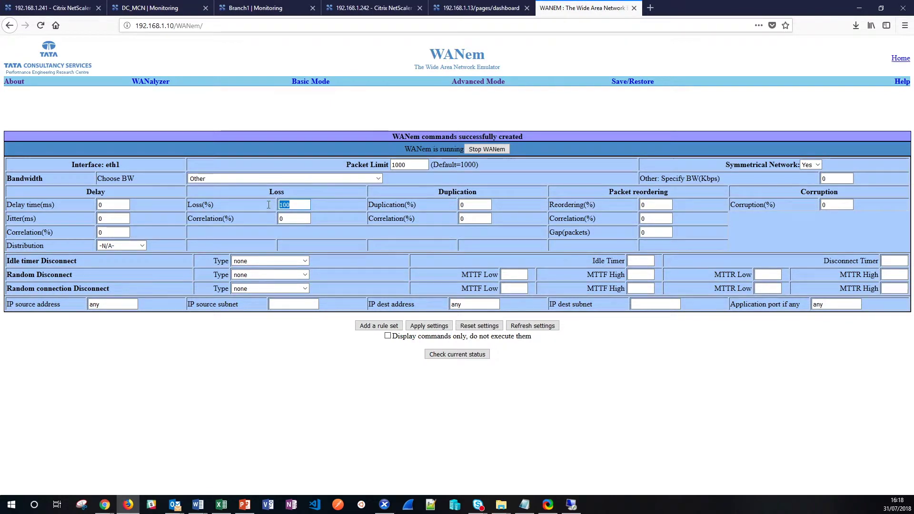
text(70)
click(428, 327)
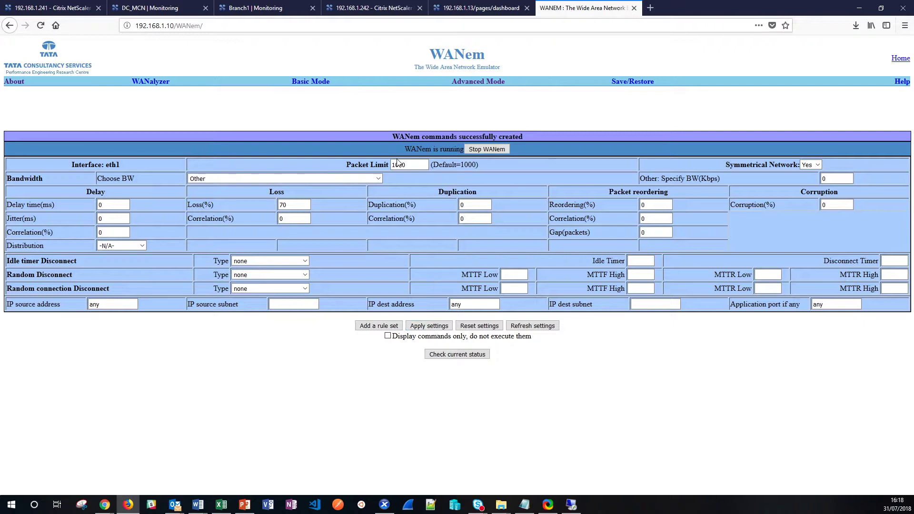
click(138, 14)
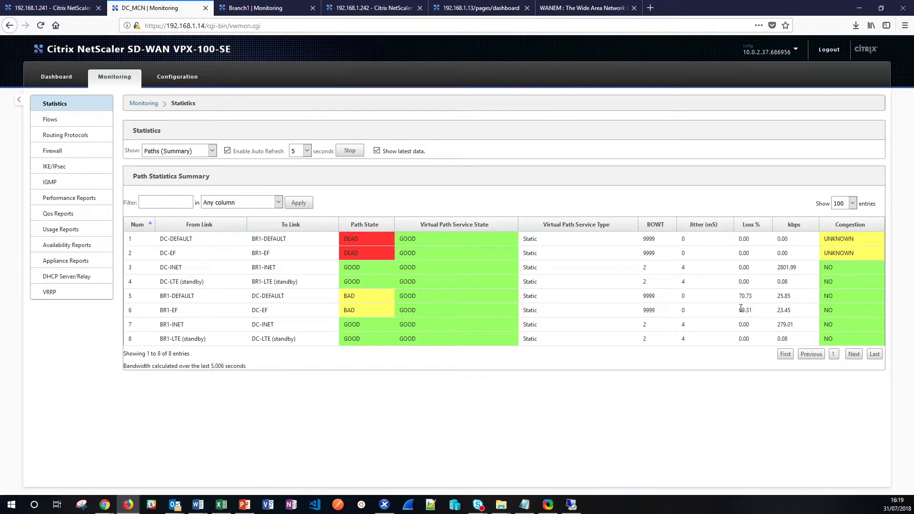
- Change WANem's Loss(%) from 70 back to 0 and apply it
click(571, 8)
drag(290, 205, 275, 203)
text(0)
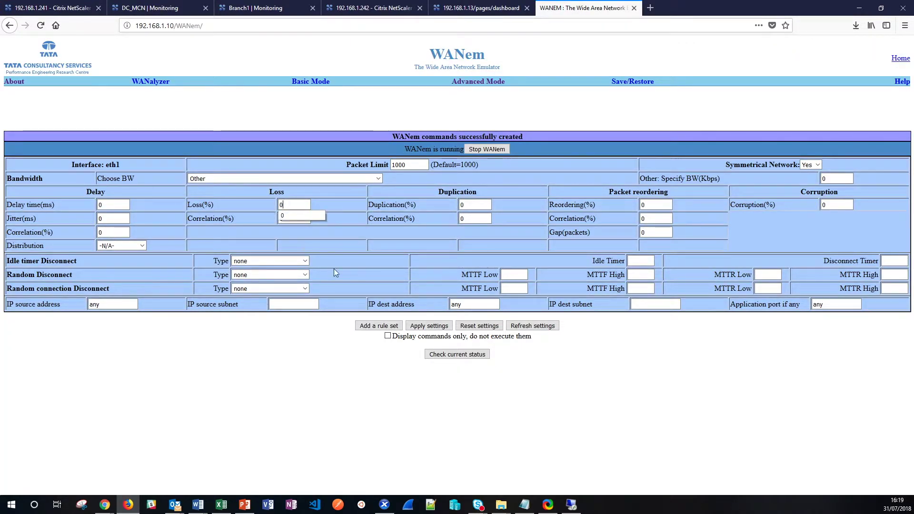
click(421, 325)
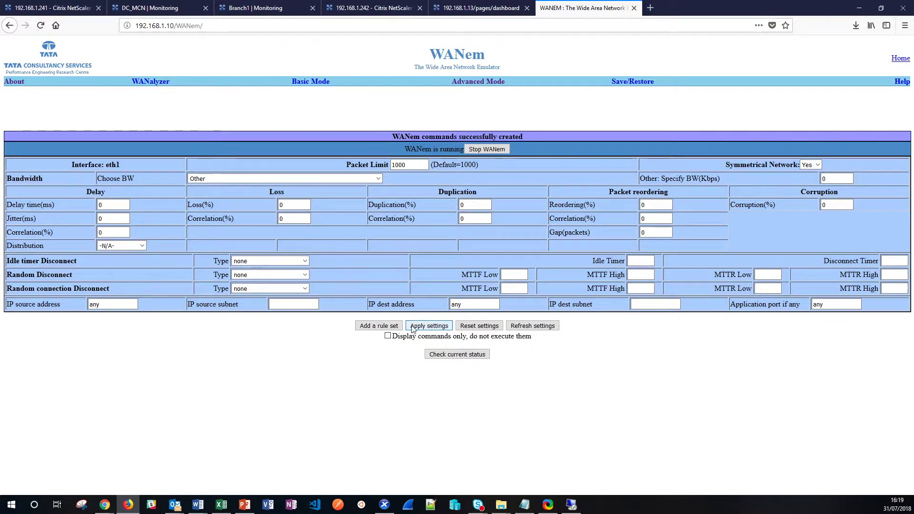
- Bring the remote download, now about 471 KB/s, back on top beside the SD-WAN path statistics
click(571, 504)
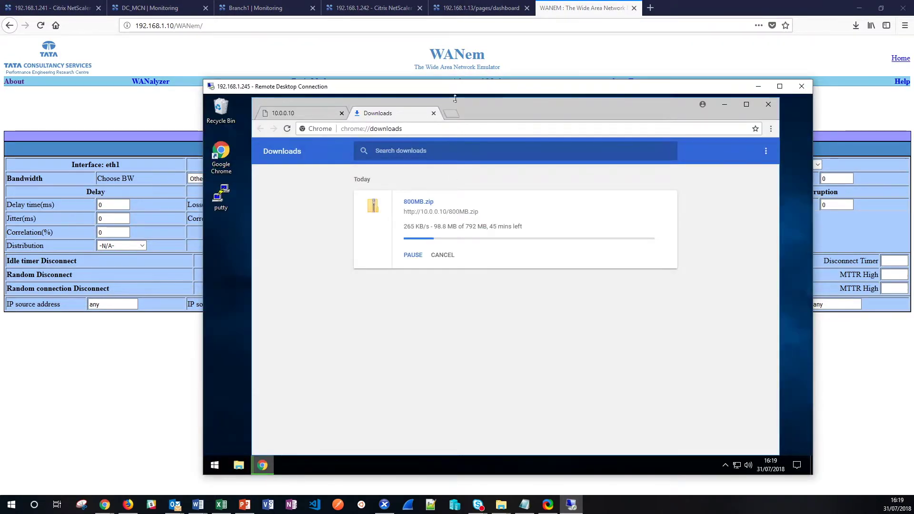
click(143, 9)
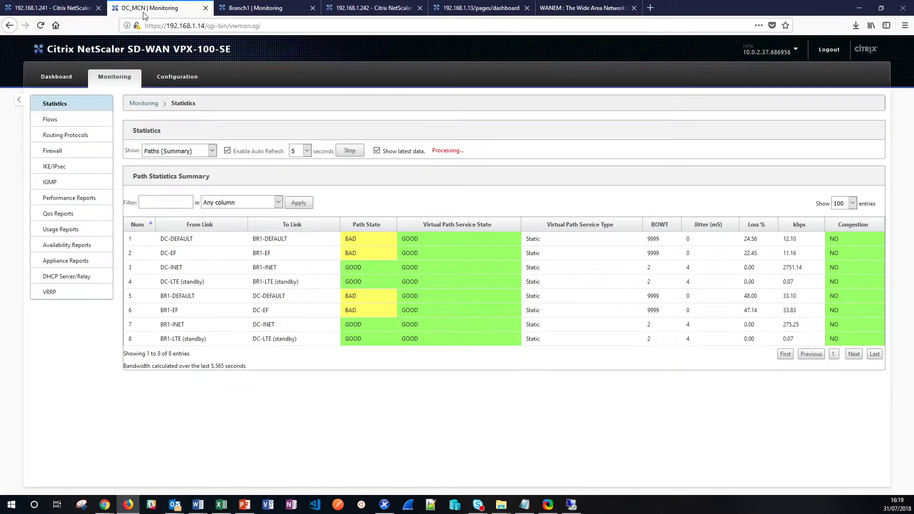
click(571, 504)
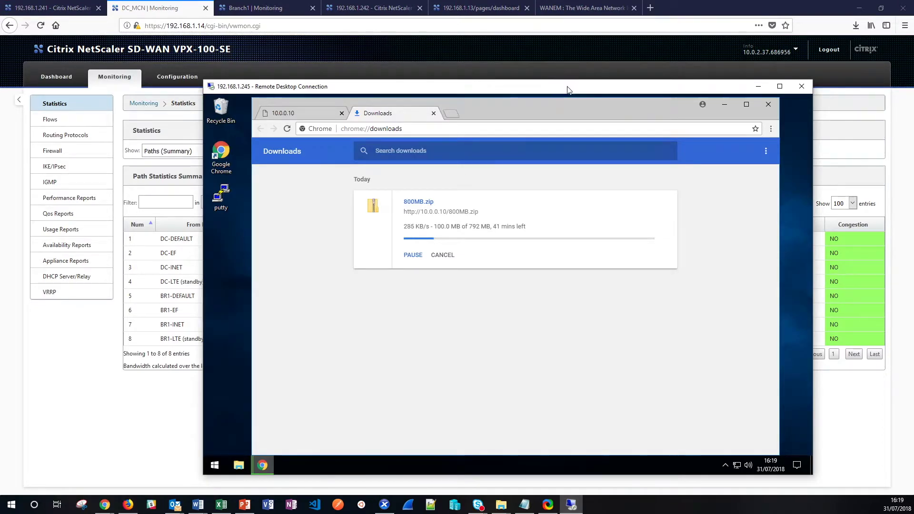
drag(570, 82, 480, 68)
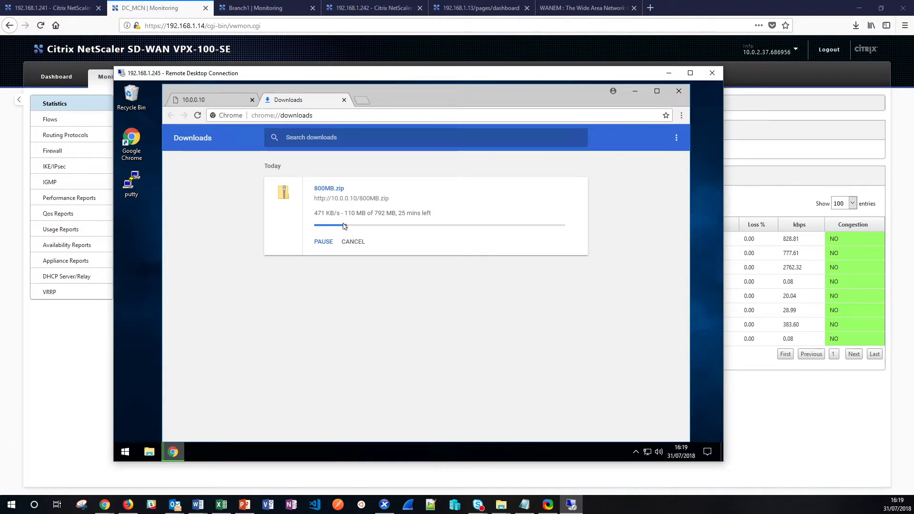
click(65, 10)
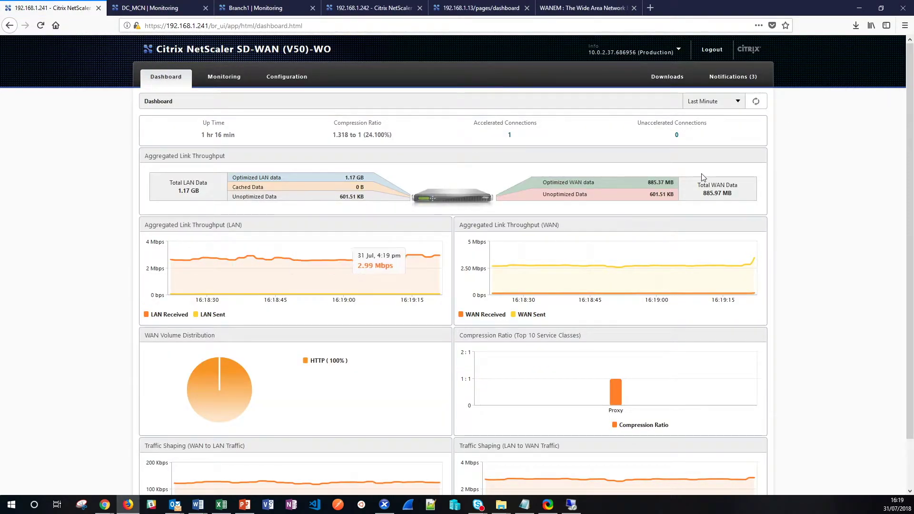
- Refresh the 192.168.1.241 dashboard's throughput and compression figures, then bring the remote download forward
click(756, 105)
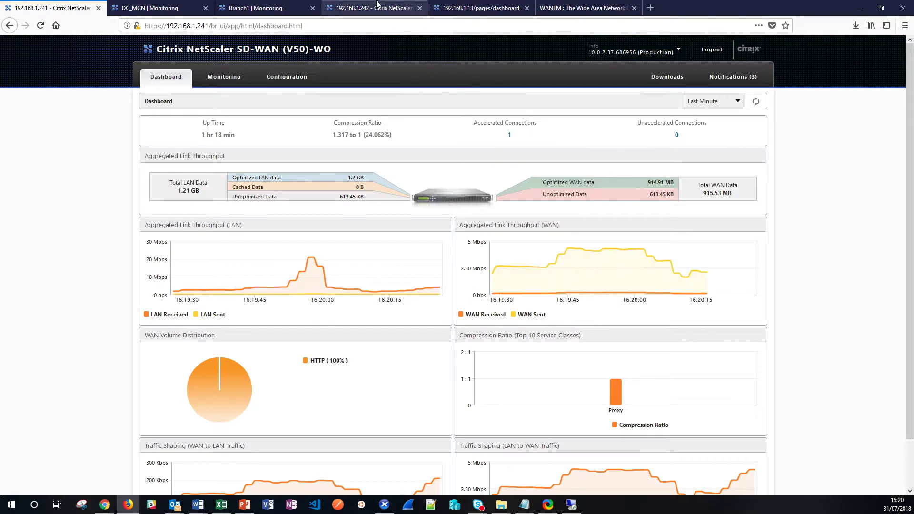
click(571, 504)
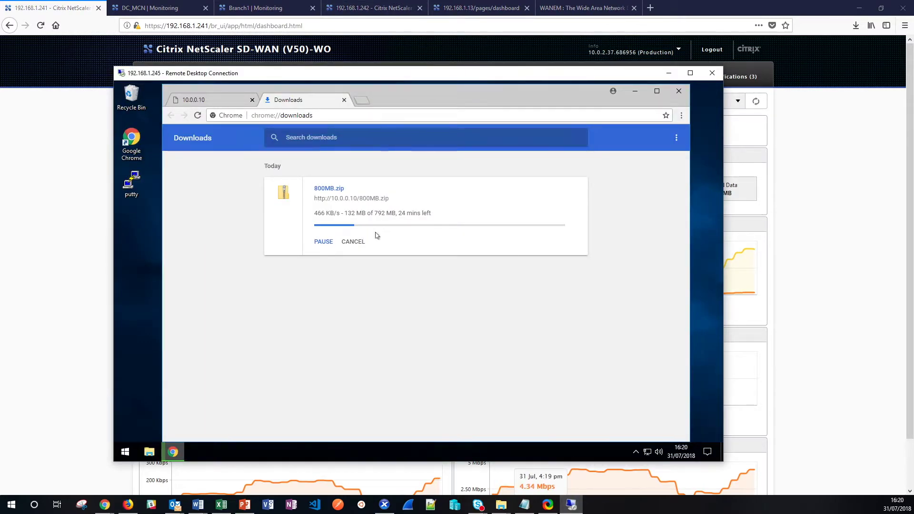
- Cancel the 800MB.zip web download, remove it from the download list, and minimize Chrome
click(353, 242)
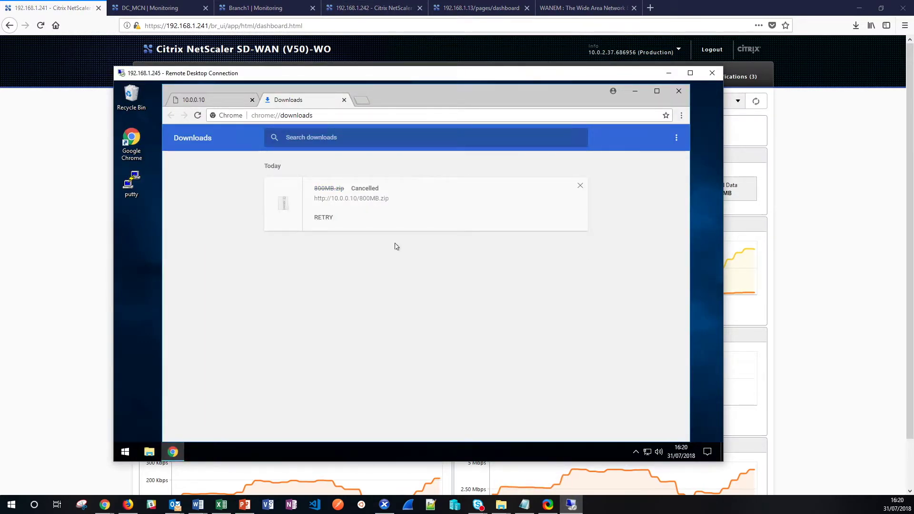
click(579, 185)
click(635, 94)
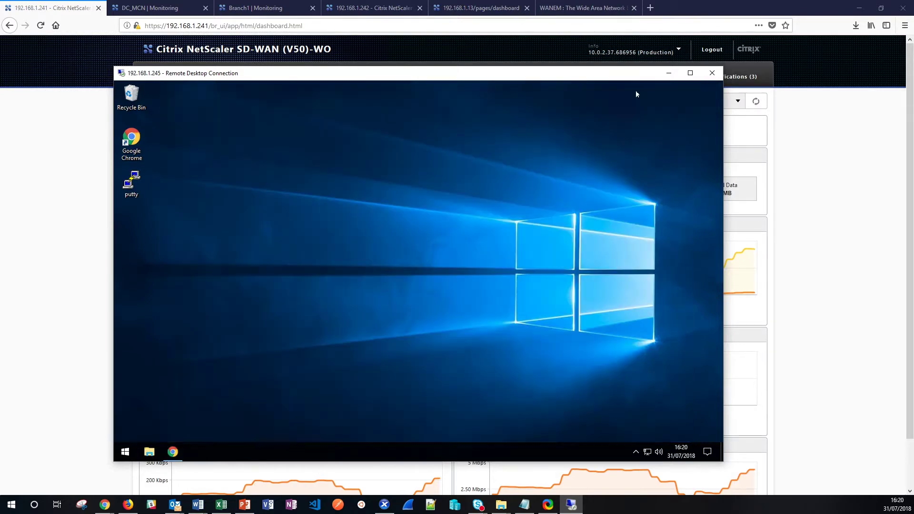
- Copy the 800MB zip from NetworkDrive to the remote desktop, accepting the security warning
click(149, 451)
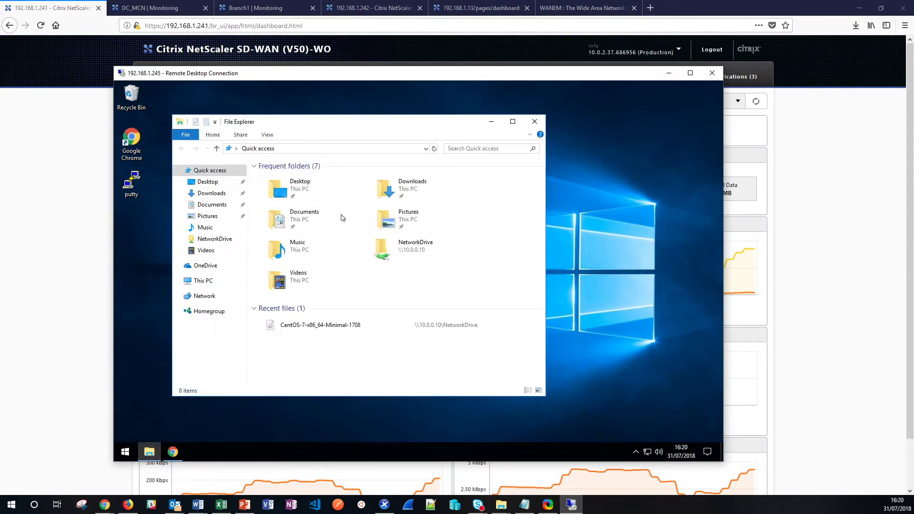
drag(373, 127, 423, 110)
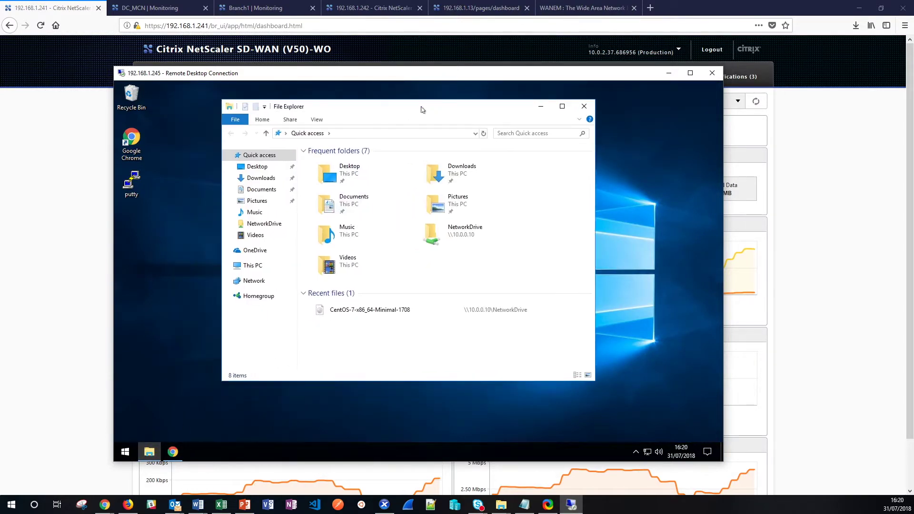
double_click(455, 231)
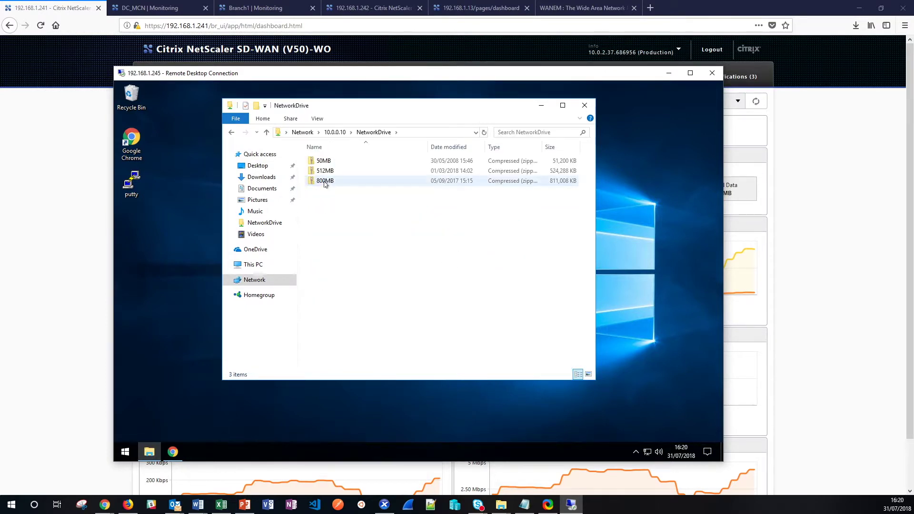
drag(326, 181, 163, 238)
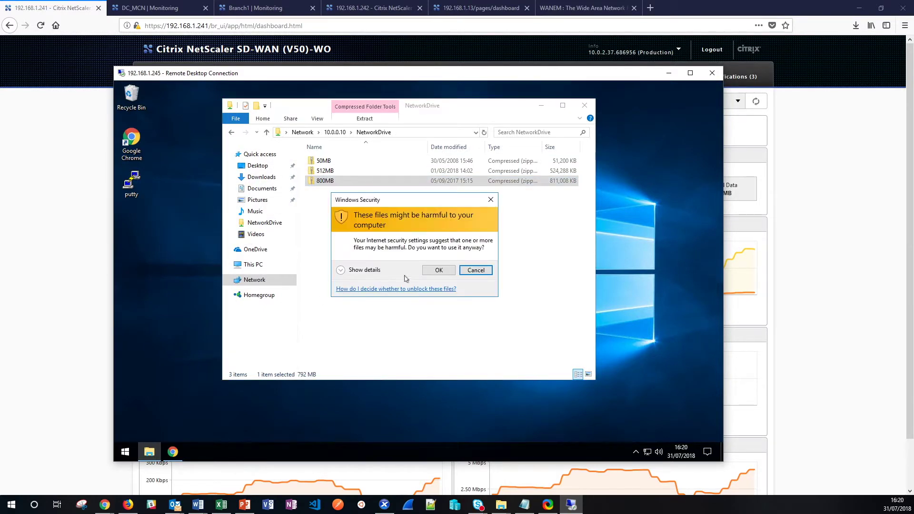
click(436, 271)
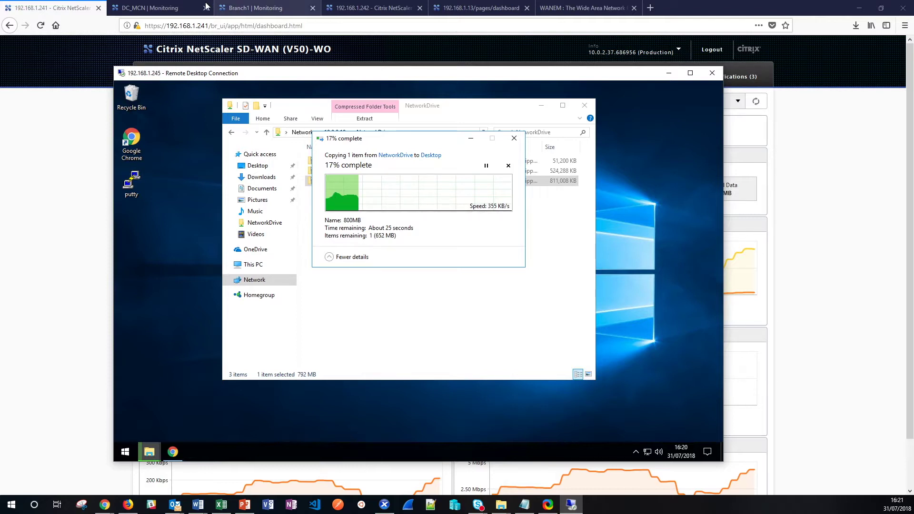
- Refresh the optimizer dashboard and list the CIFS accelerated connection: 4.7:1 compression, 79.3% bandwidth savings
key(alt+Tab)
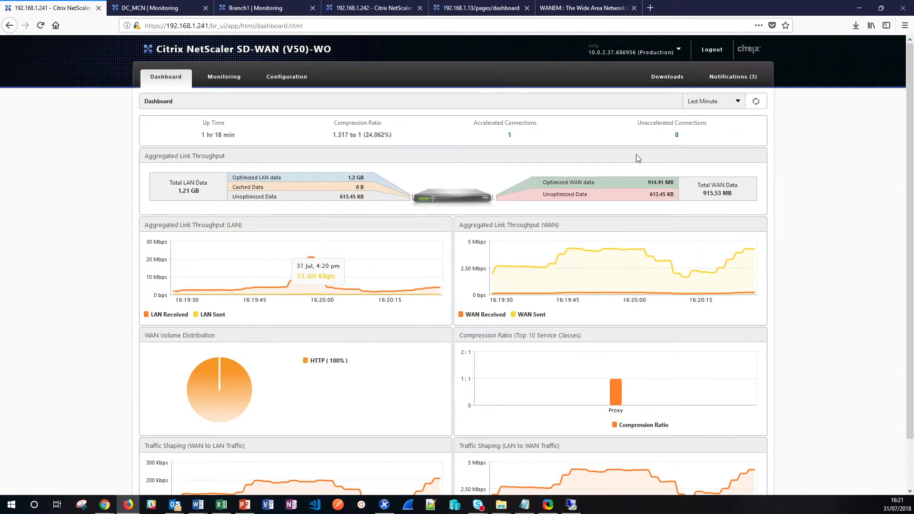
click(755, 101)
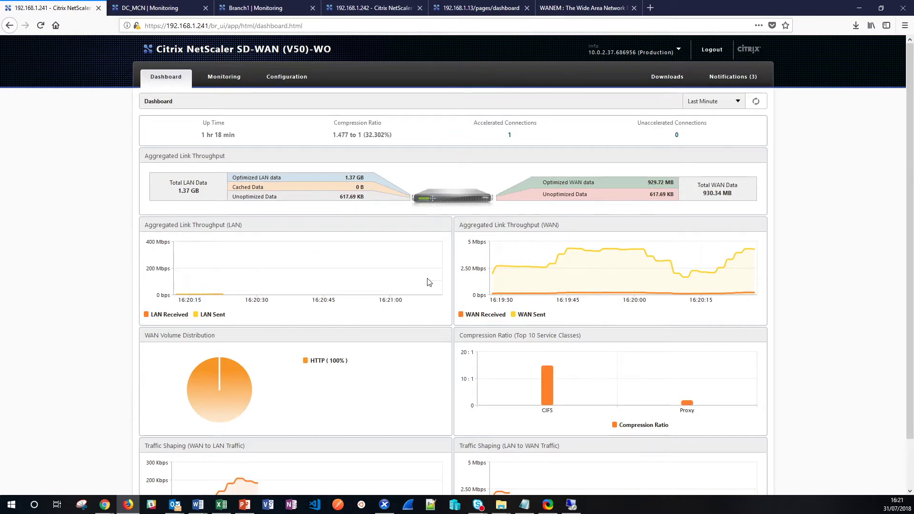
mouse_move(333, 274)
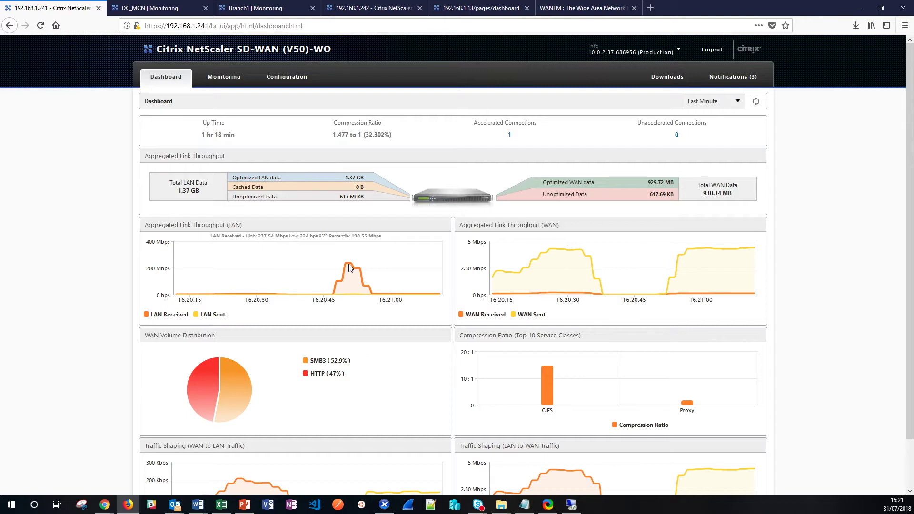
mouse_move(648, 292)
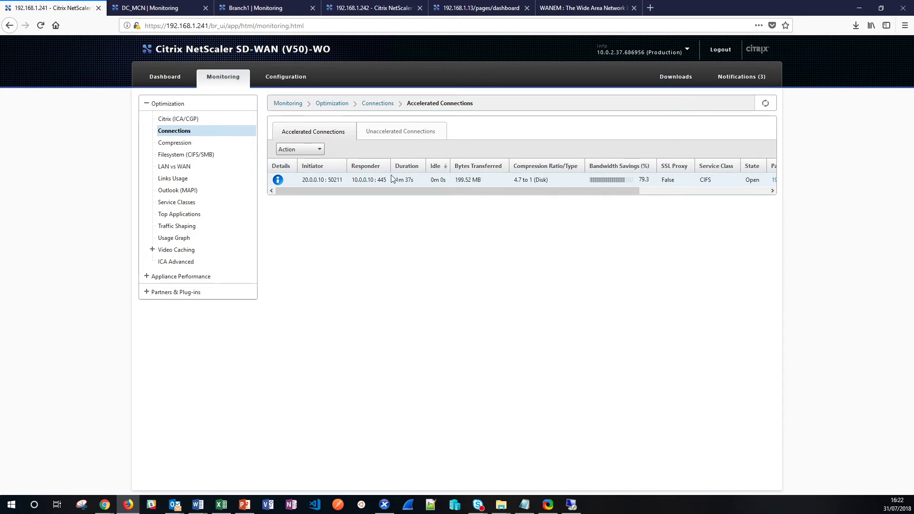
- Open partner unit 192.168.1.242's dashboard and view its accelerated CIFS connection at 73.6% savings
drag(478, 190, 439, 189)
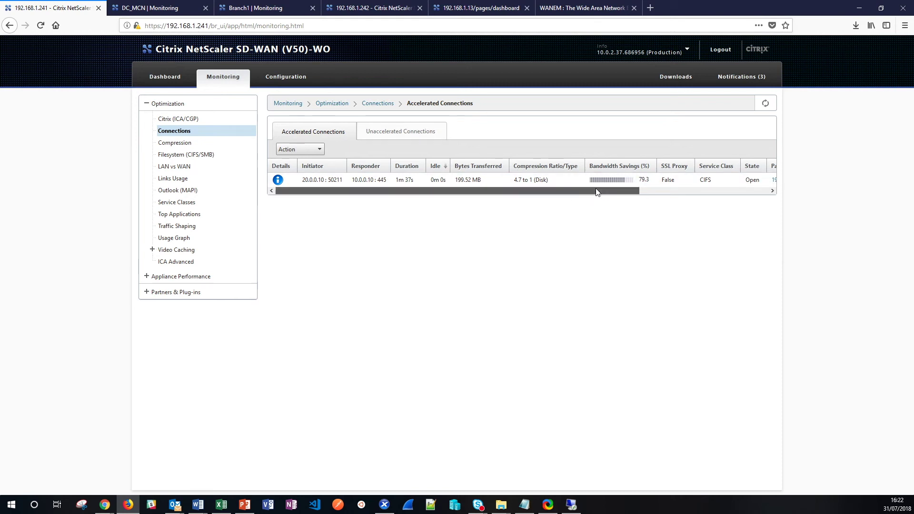
drag(597, 191, 724, 192)
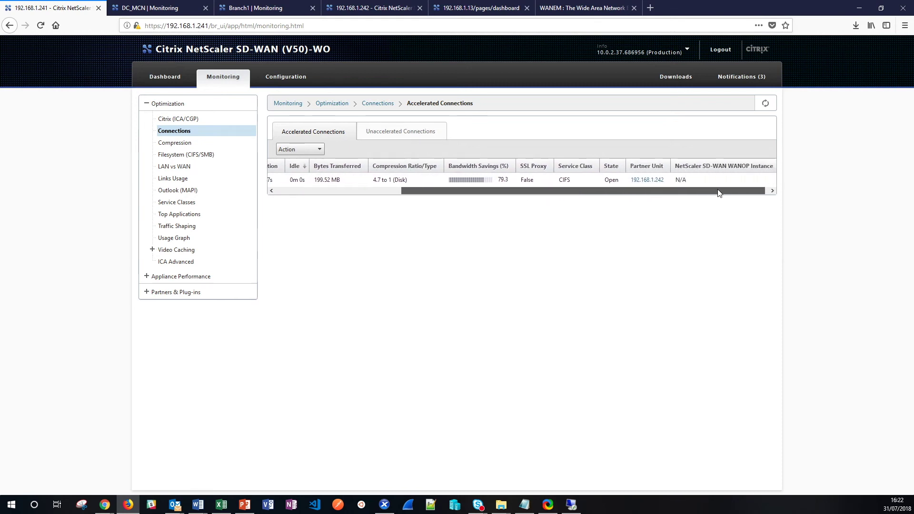
click(658, 184)
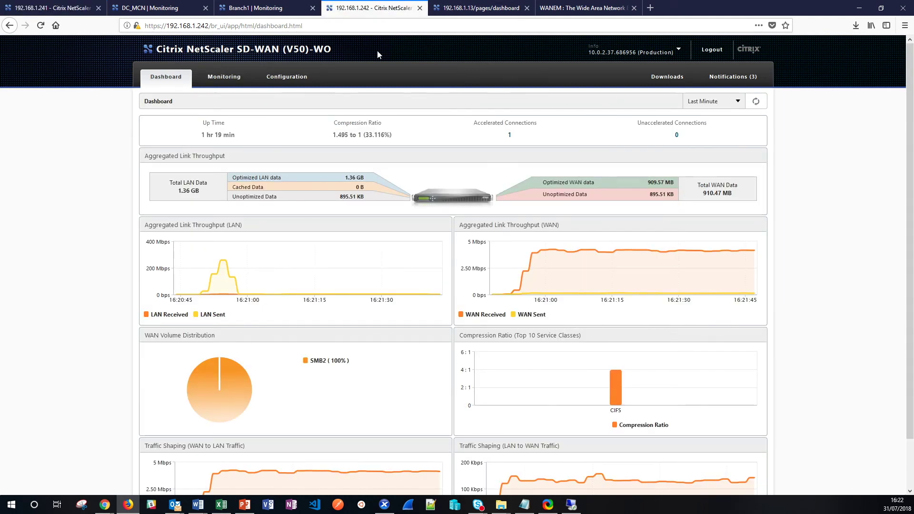
click(509, 135)
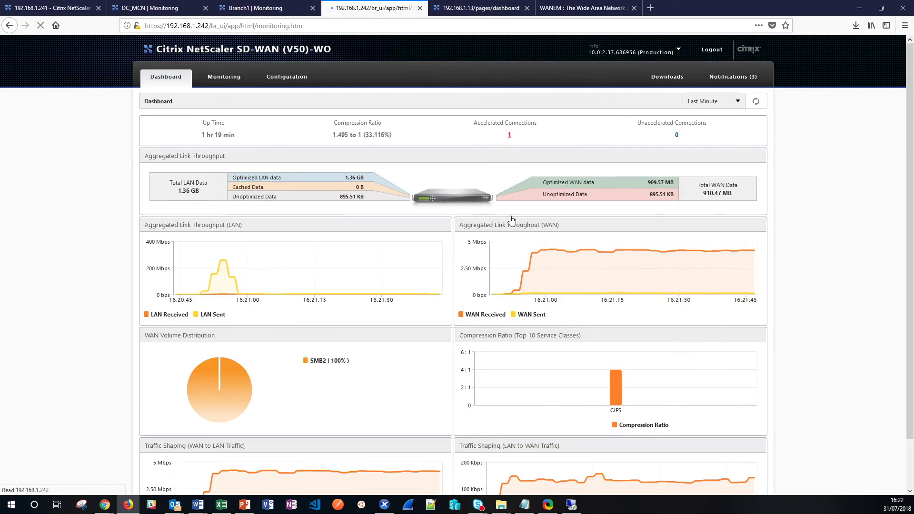